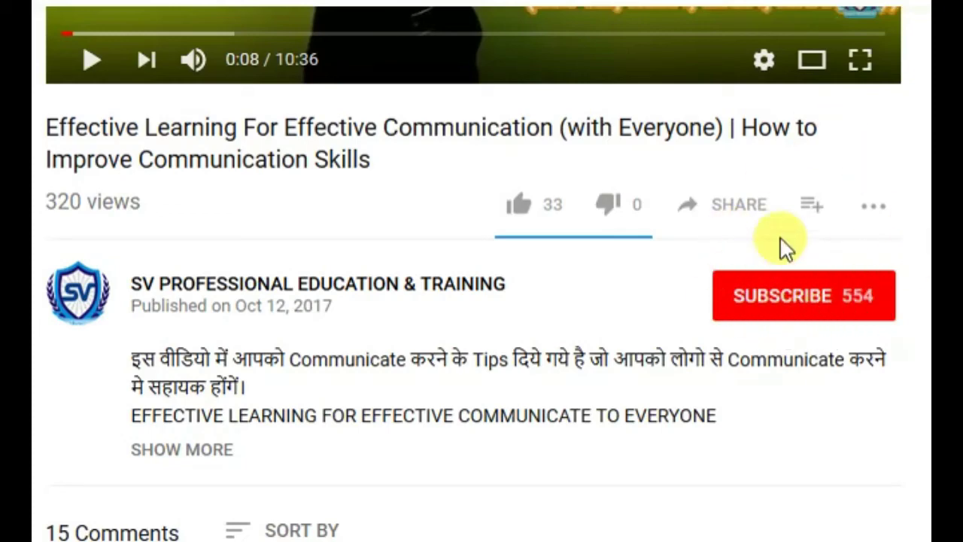
Subscribe to the SV Professional Education & Training channel and enable its bell notifications
left_click(784, 308)
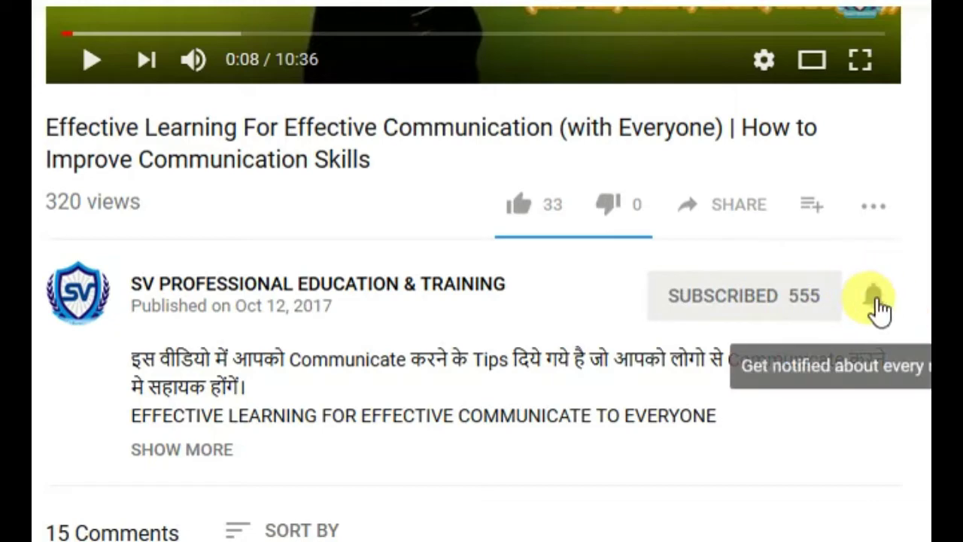
left_click(872, 297)
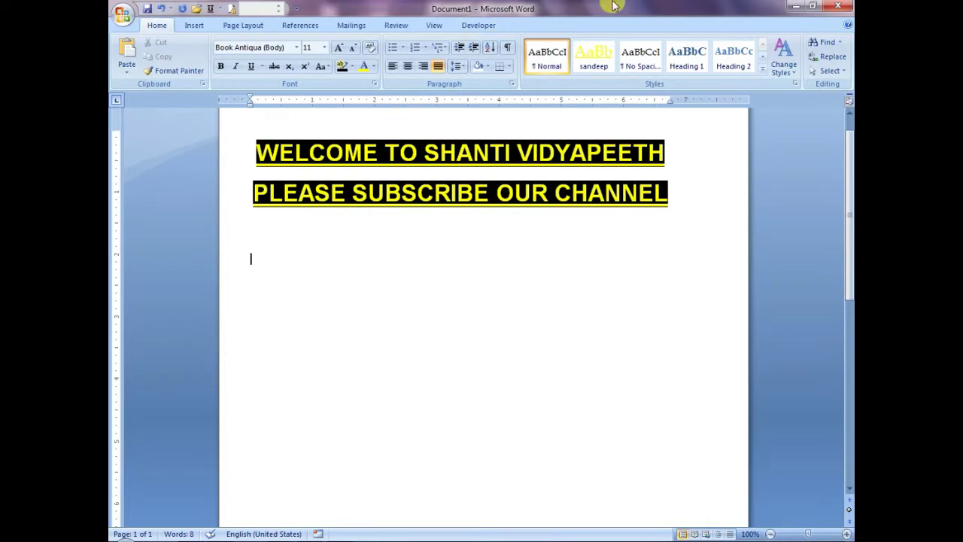
Start recording a new macro named Deep and open its keyboard shortcut settings
left_click(437, 27)
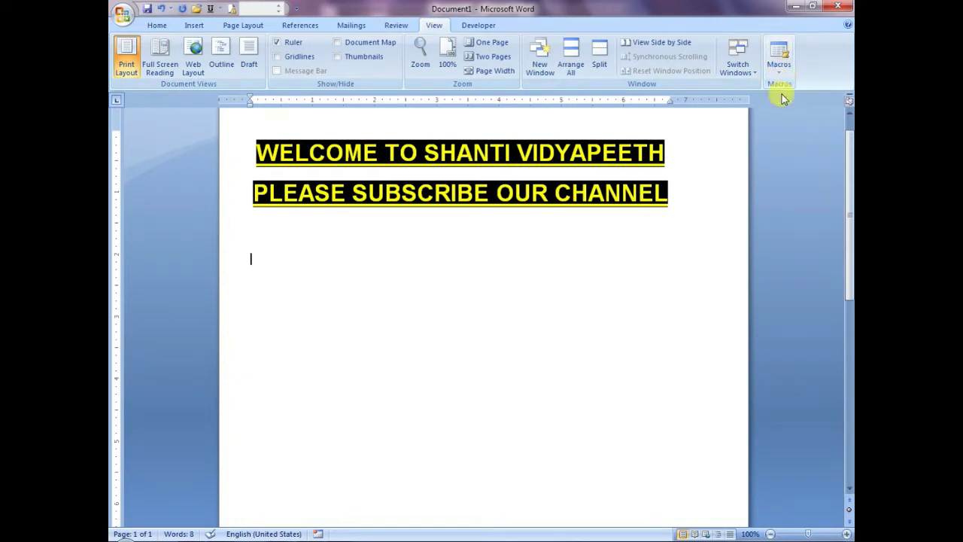
left_click(784, 75)
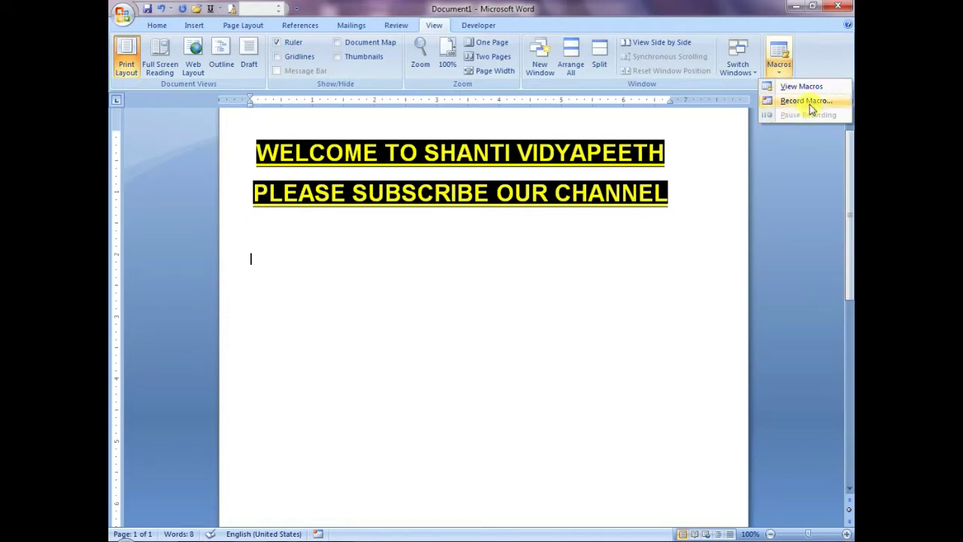
left_click(811, 108)
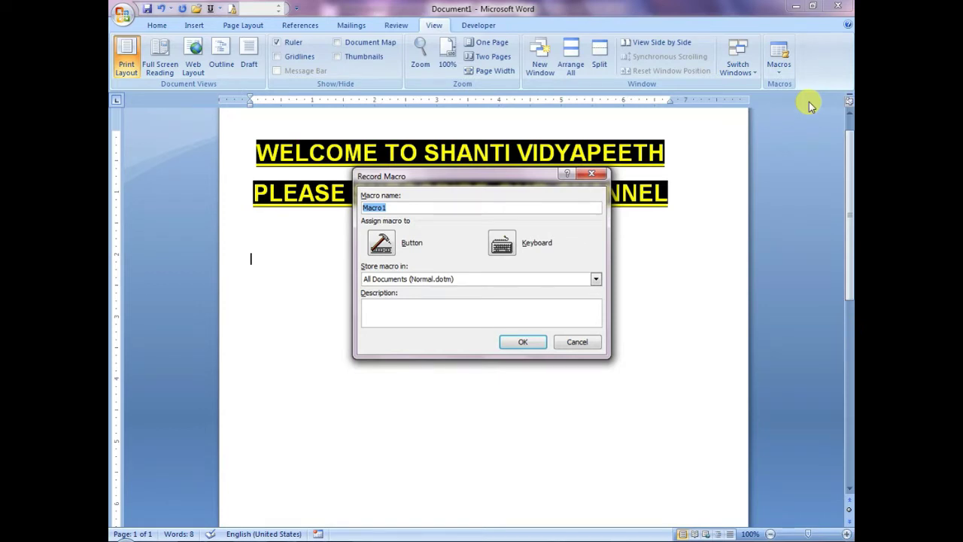
type("Deep")
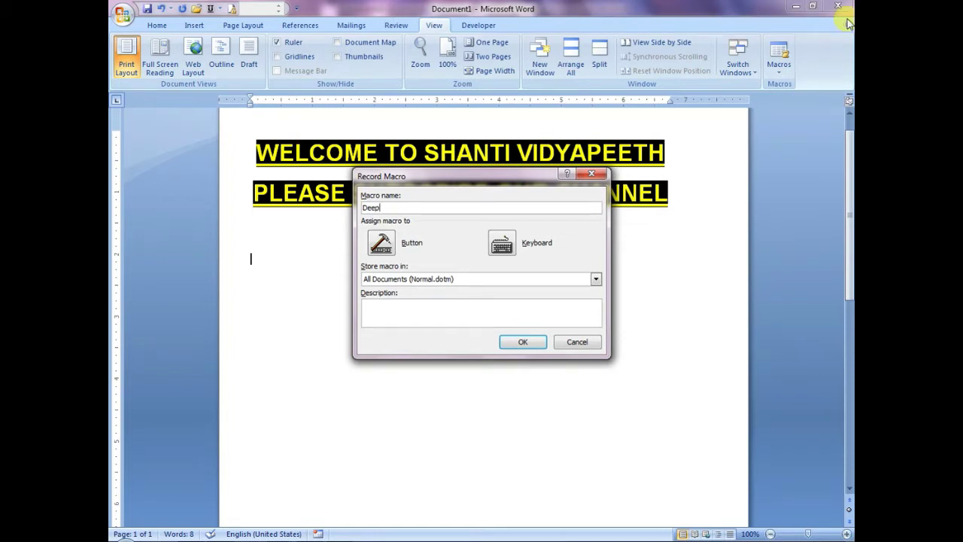
left_click(504, 245)
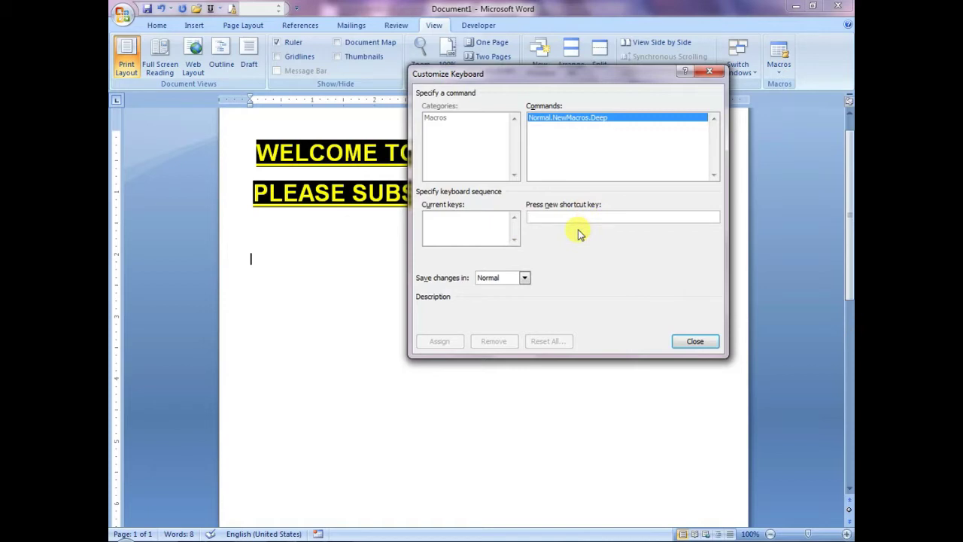
Assign the free shortcut Alt+Q to the Deep macro instead of Ctrl+C, then close the dialog
key("ctrl+c")
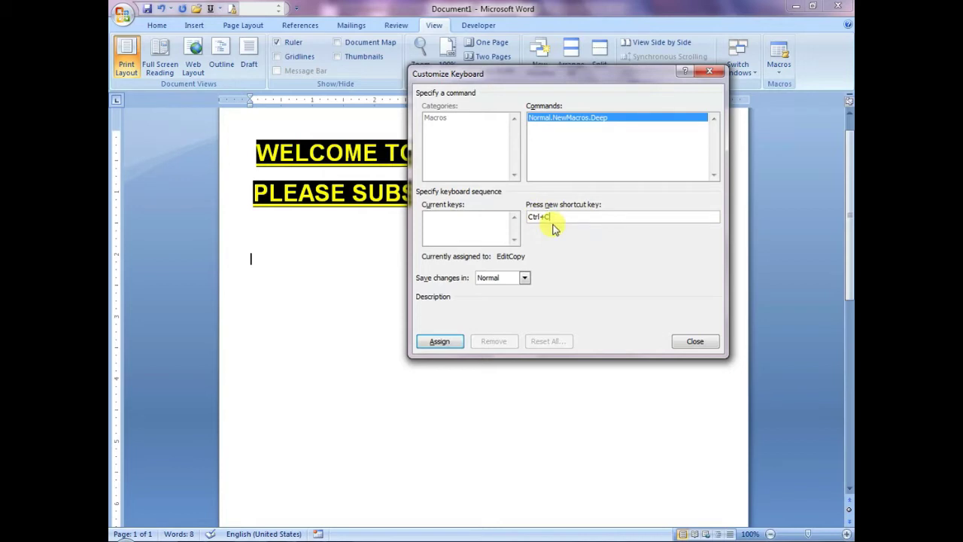
key("BackSpace")
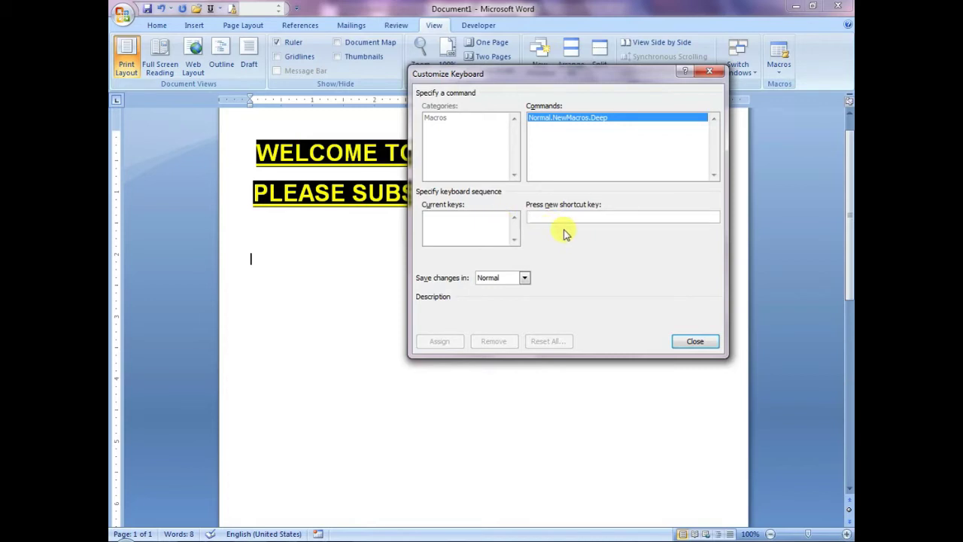
key("alt+q")
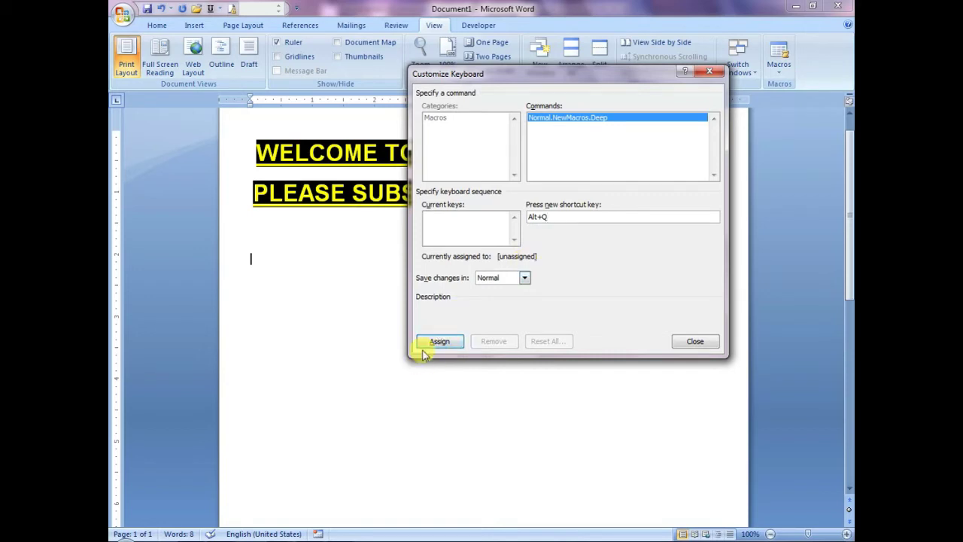
left_click(444, 343)
left_click(443, 343)
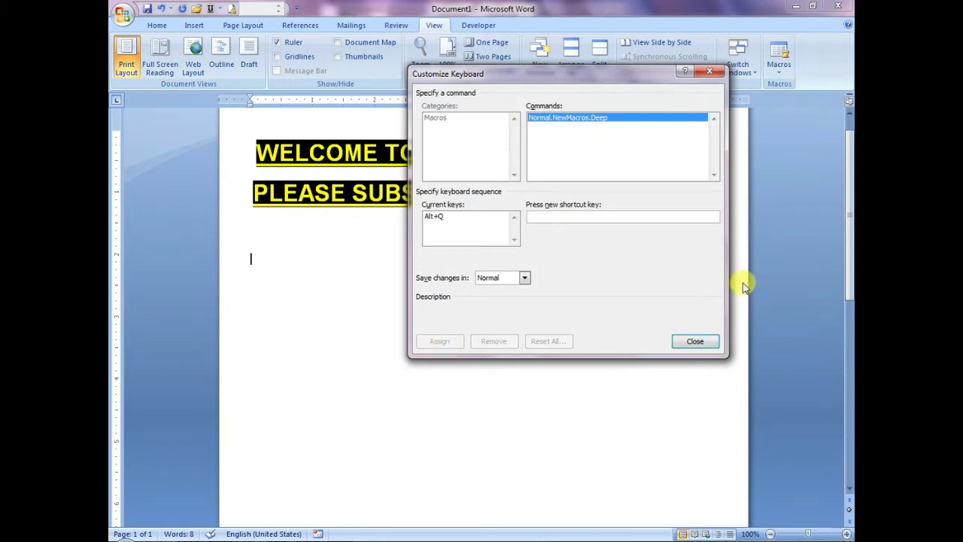
left_click(696, 342)
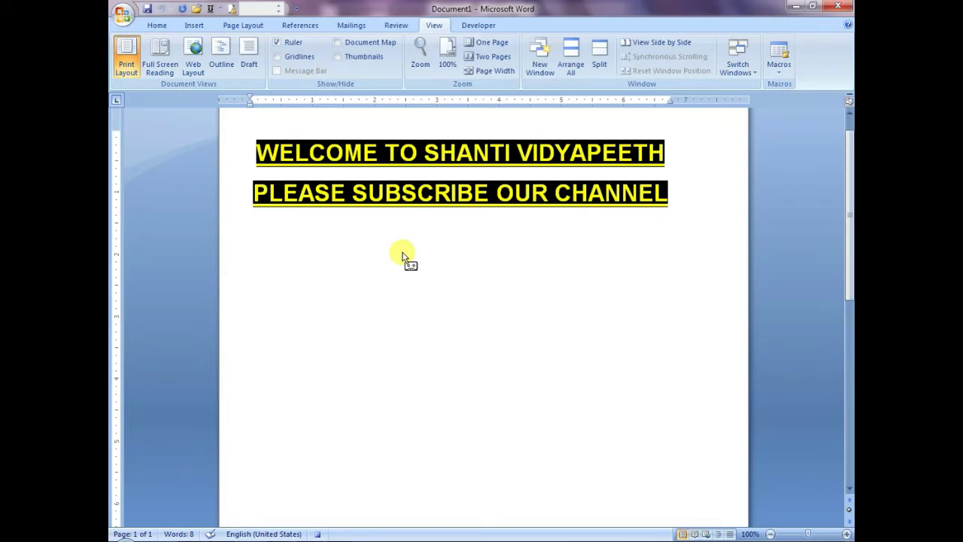
Type WELCOME TO SHANTI VIDYAPEETH and format it red, bold, underlined at size 20
type("WELCOME ")
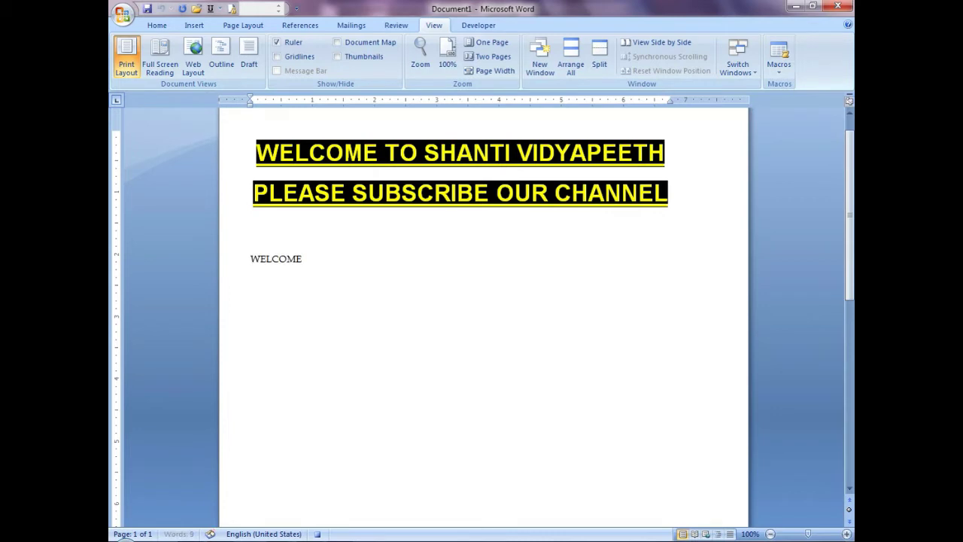
type("TO SHANTI VIDYAPEETH")
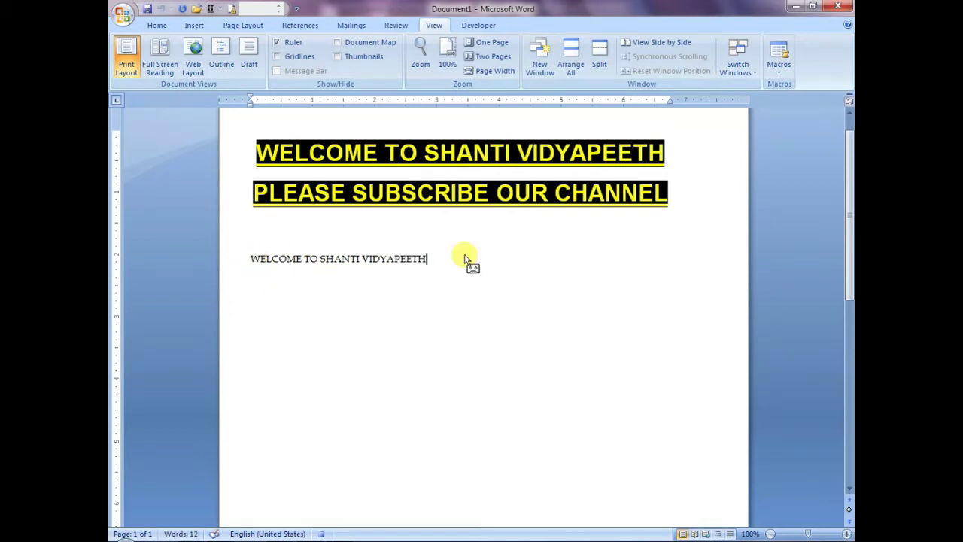
key("shift+Left")
key("shift+Left")
key("shift+Left")
key("shift+Left")
key("shift+Left")
key("shift+Left")
key("shift+Left")
key("shift+Left")
key("shift+Left")
key("shift+Left")
key("shift+Left")
key("shift+Left")
key("shift+Left")
key("shift+Left")
key("shift+Left")
key("ctrl+c")
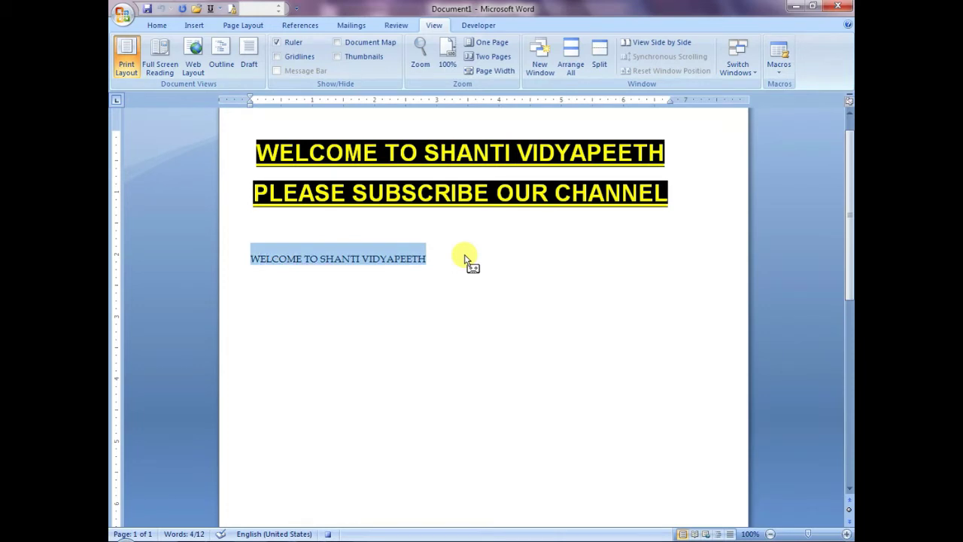
left_click(160, 26)
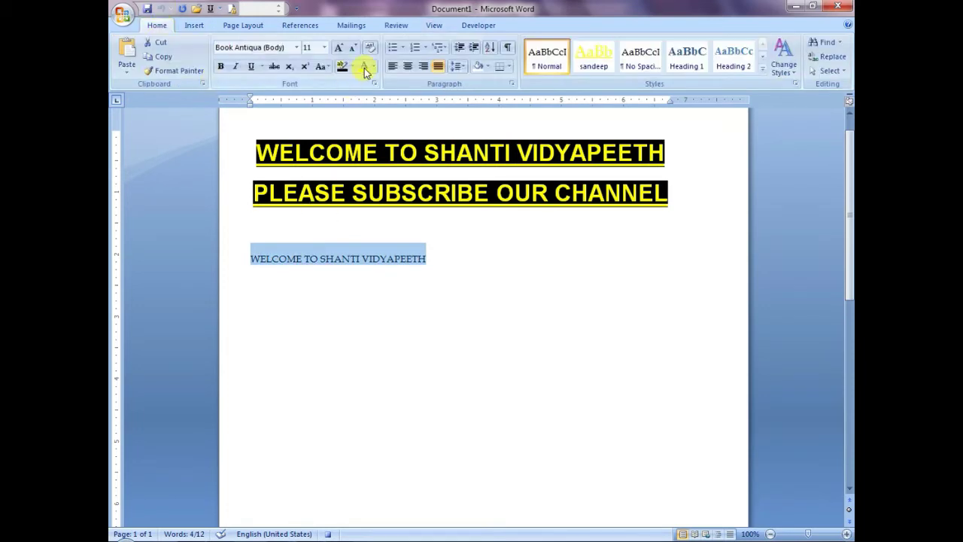
left_click(372, 68)
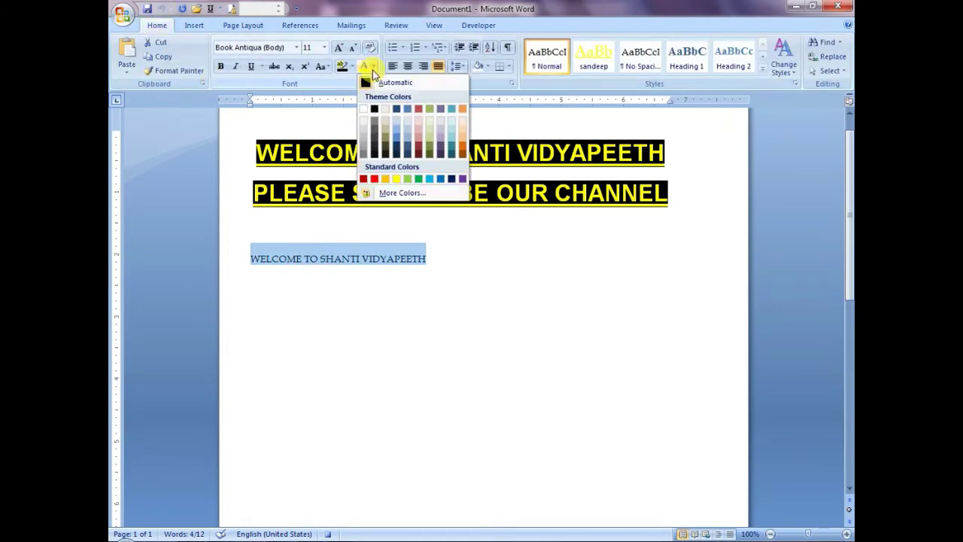
left_click(374, 179)
left_click(220, 66)
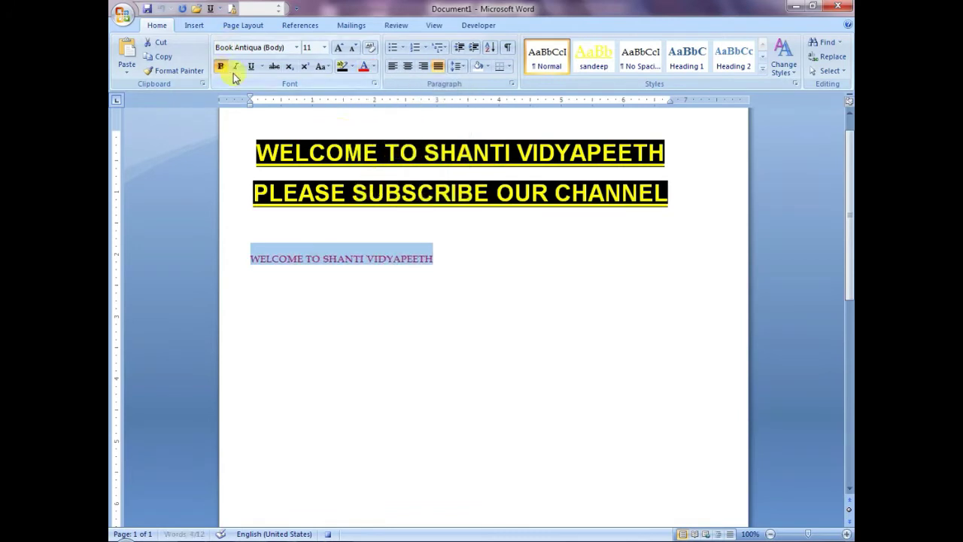
left_click(251, 66)
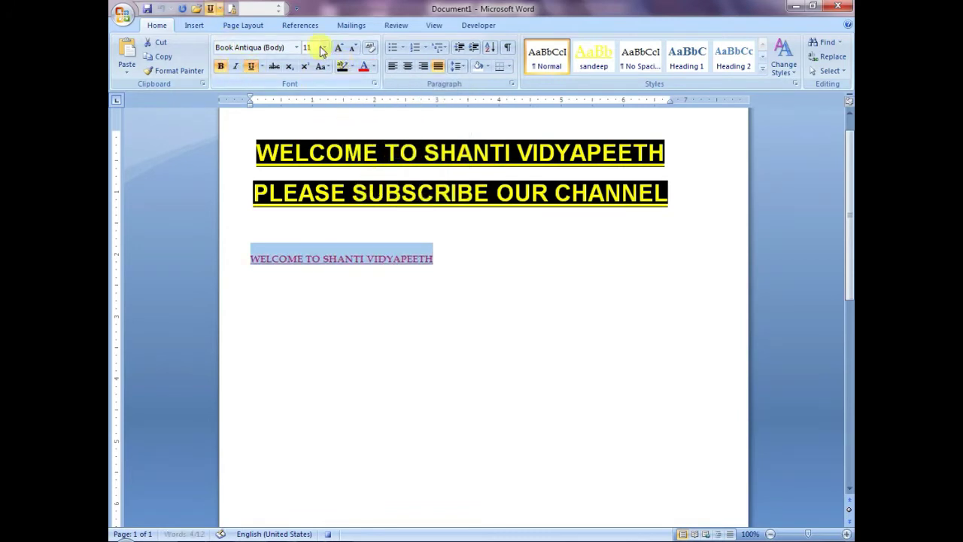
left_click(324, 48)
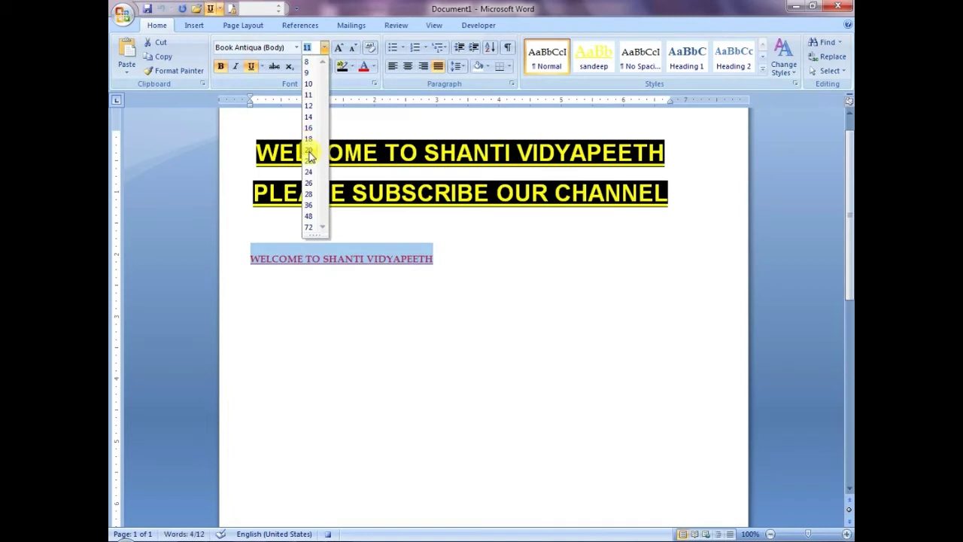
left_click(310, 153)
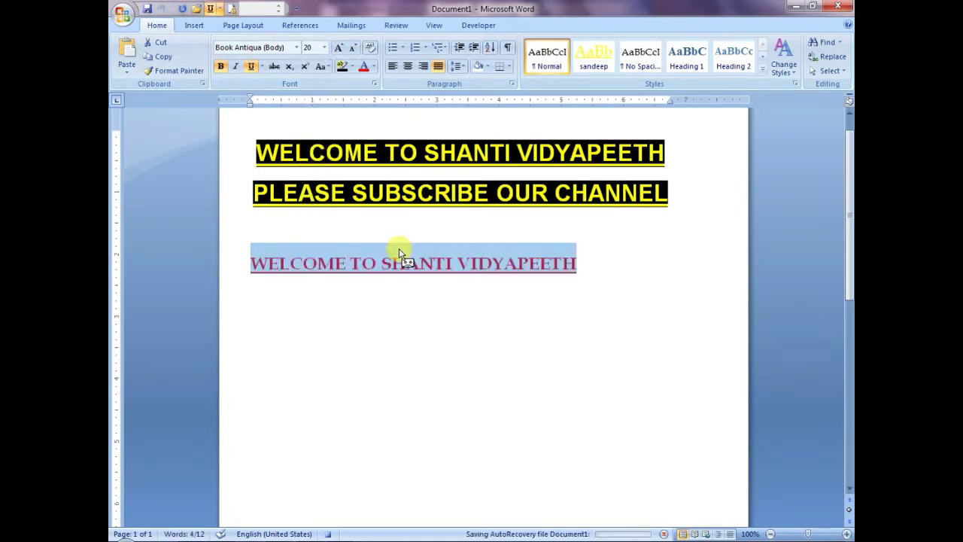
key("Right")
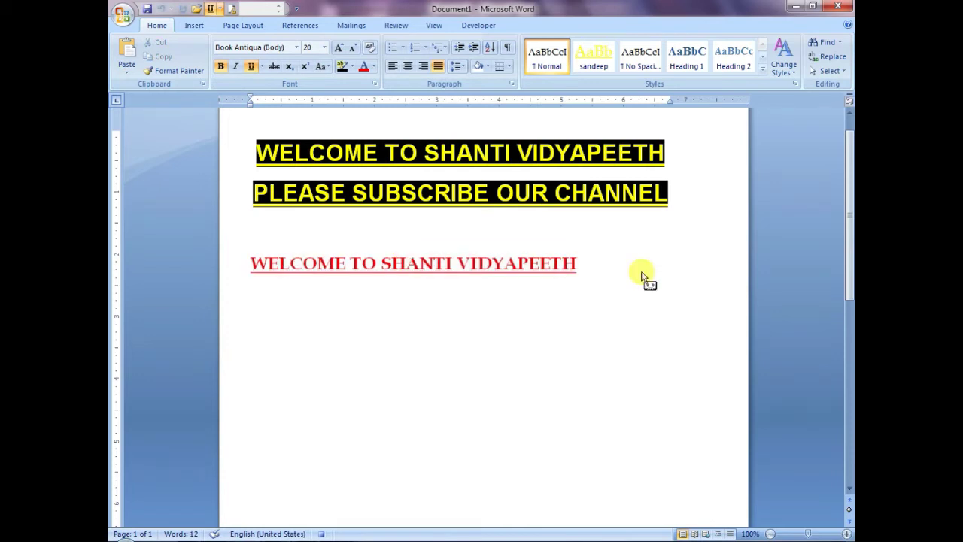
Stop recording the Deep macro from the View tab's Macros menu
left_click(434, 25)
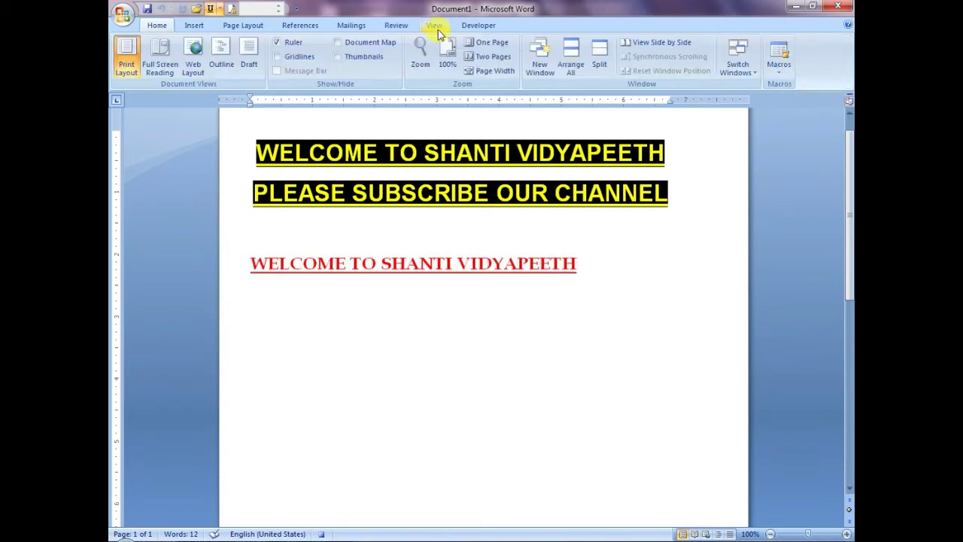
left_click(779, 73)
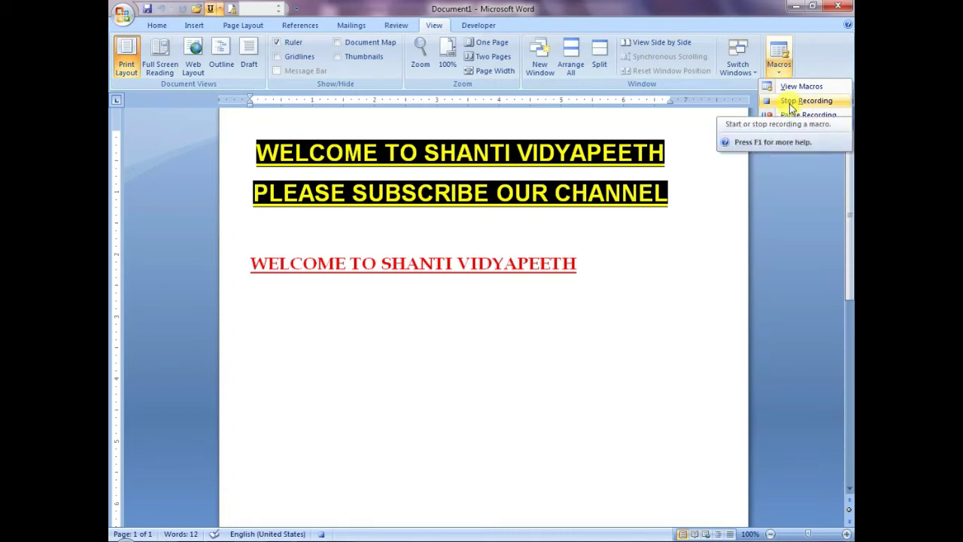
left_click(790, 106)
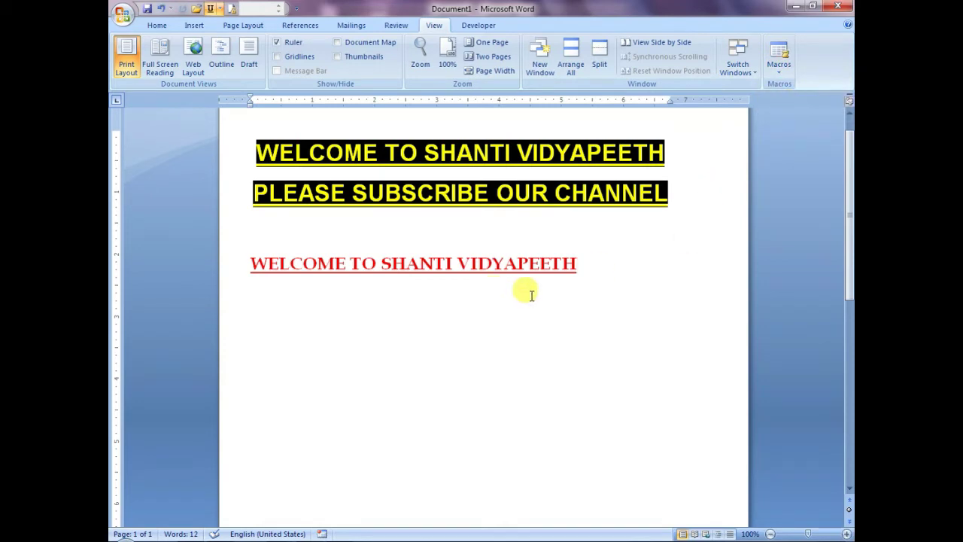
Replay the Deep macro on the two empty lines below, adding two more red headings
left_click(252, 291)
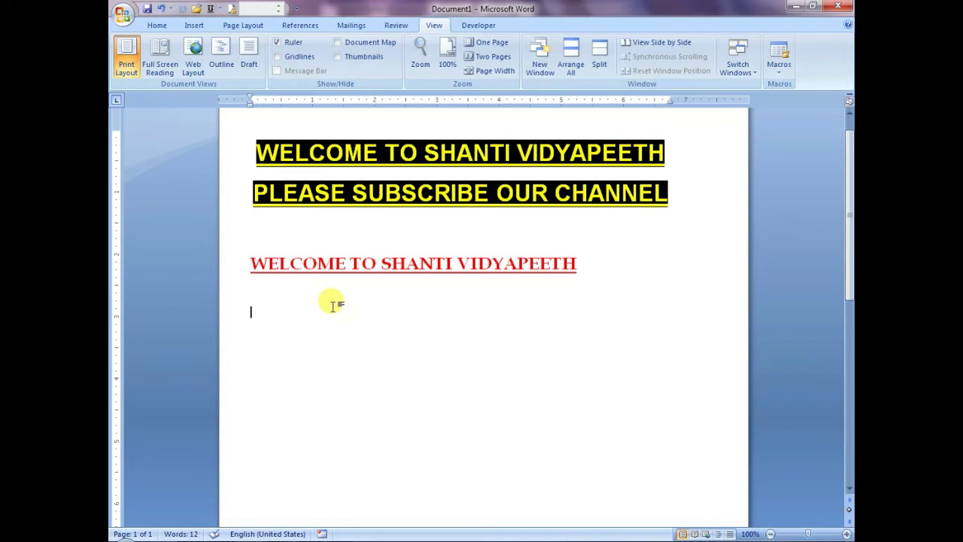
key("ctrl+v")
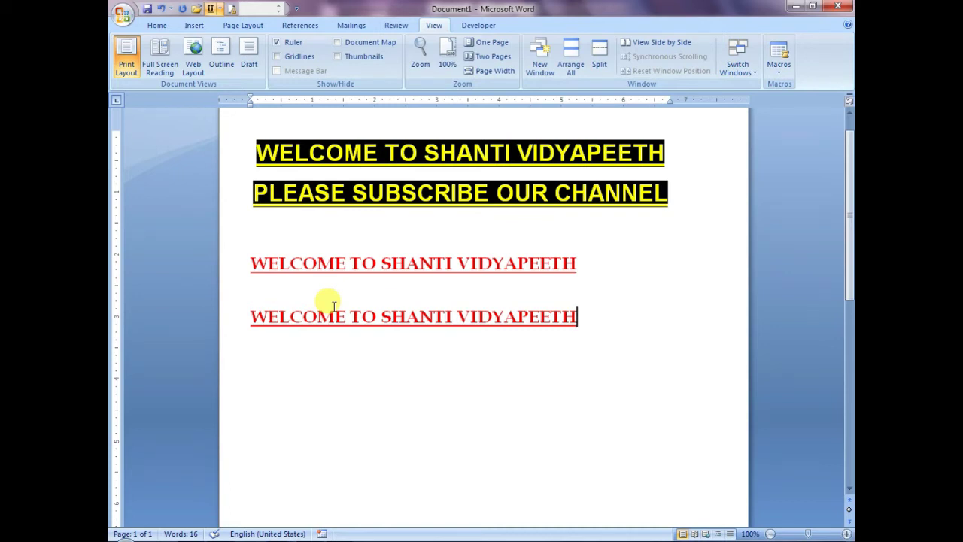
left_click(282, 360)
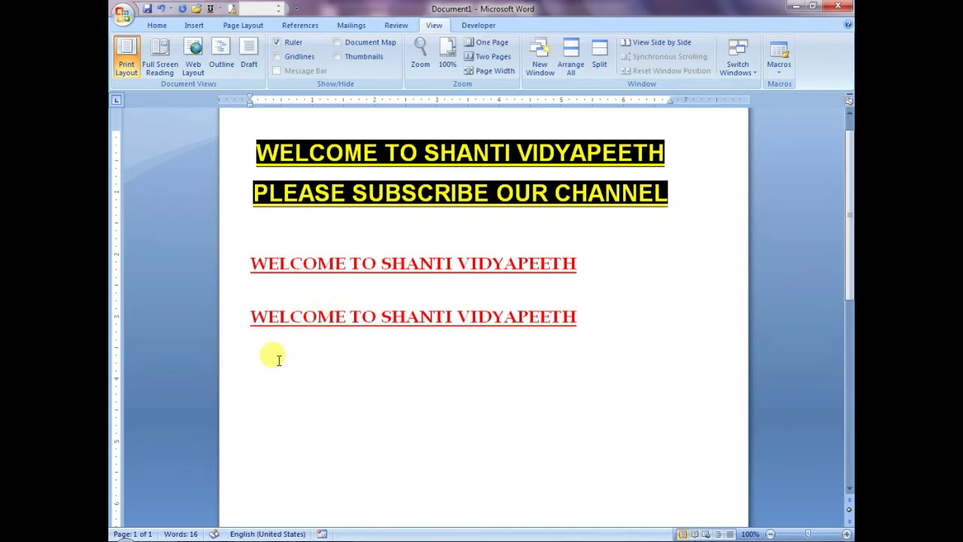
key("ctrl+v")
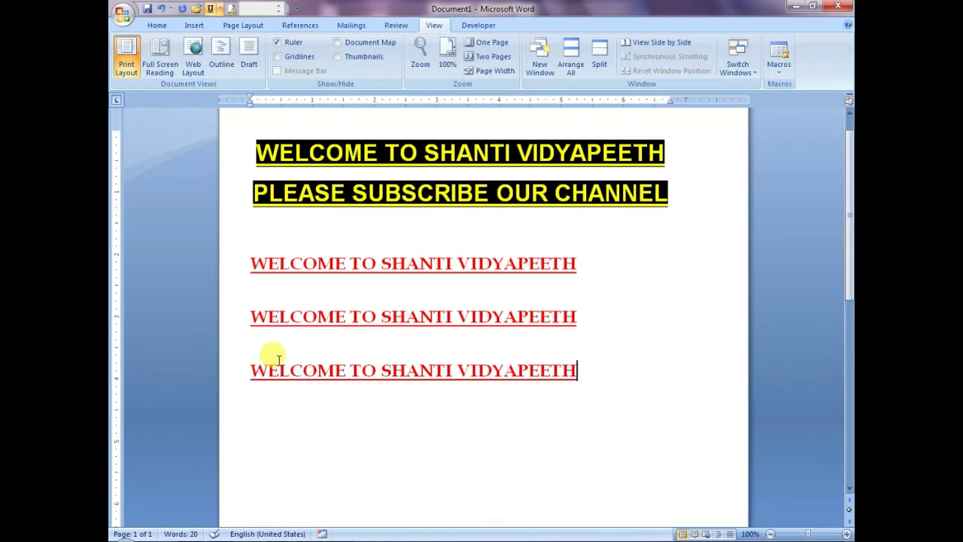
key("Return")
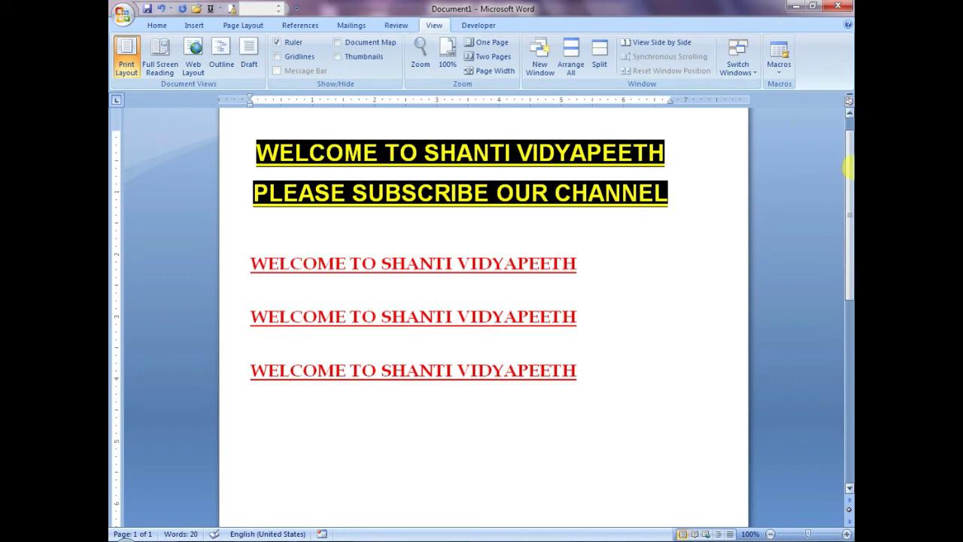
left_click(779, 74)
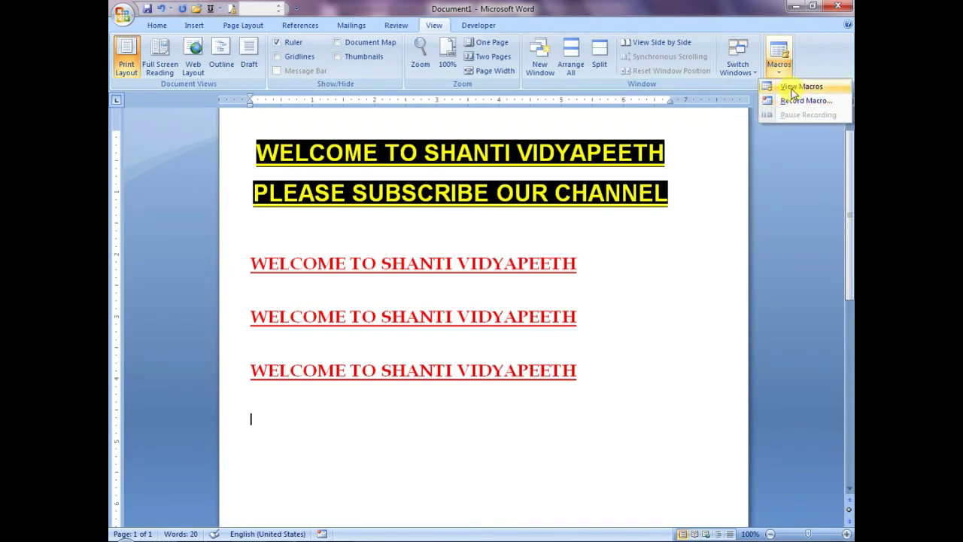
Run Deep from the View Macros list to add a fourth red heading line
left_click(793, 93)
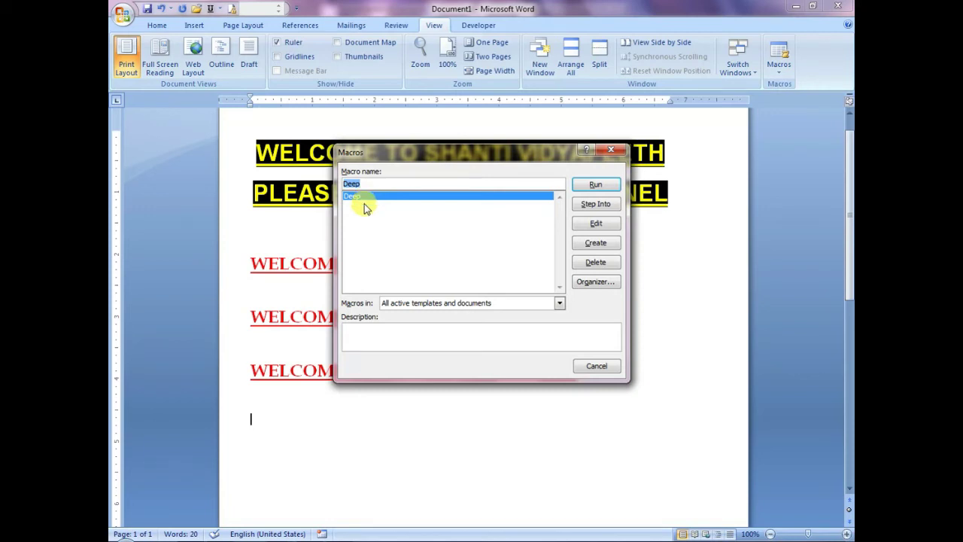
left_click(596, 185)
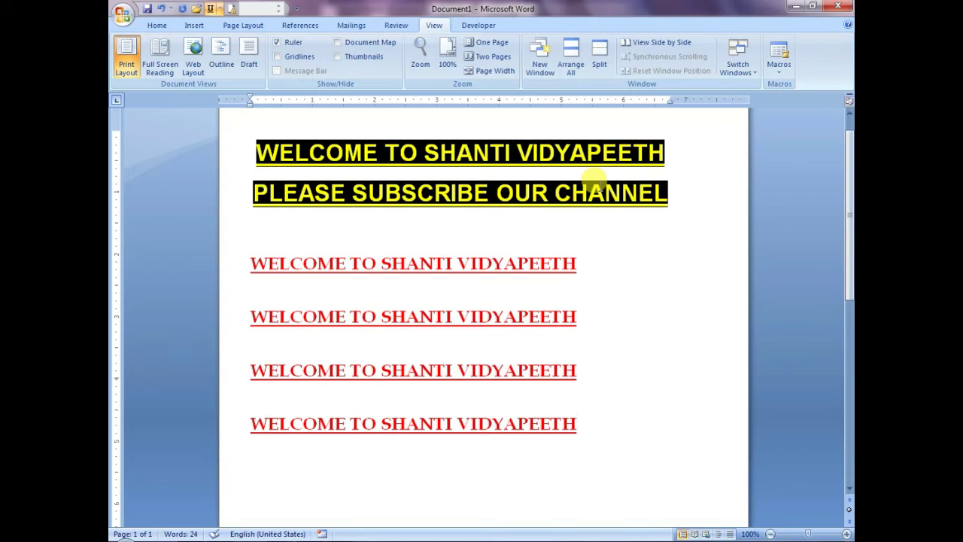
Delete the Deep macro in the View Macros dialog, confirm with Yes, and close it
left_click(778, 75)
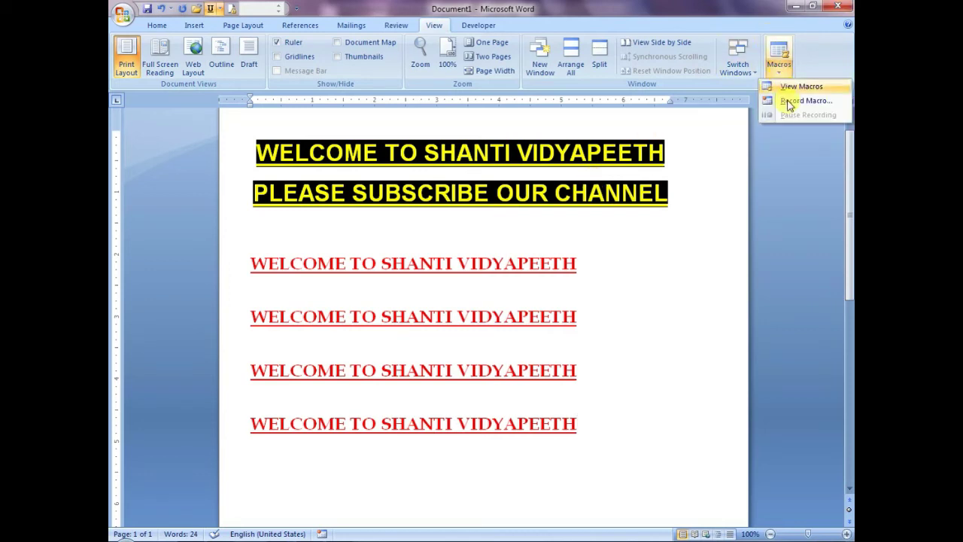
left_click(796, 85)
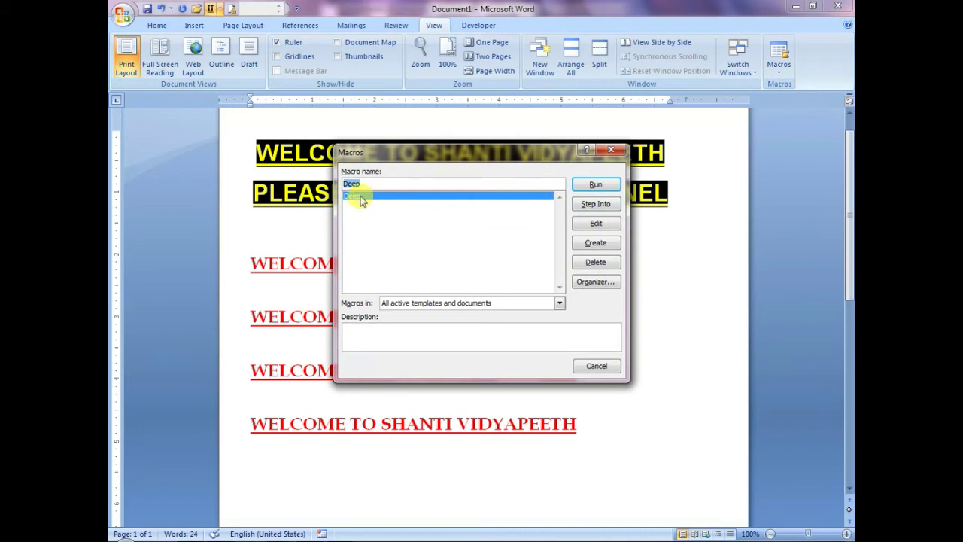
left_click(595, 263)
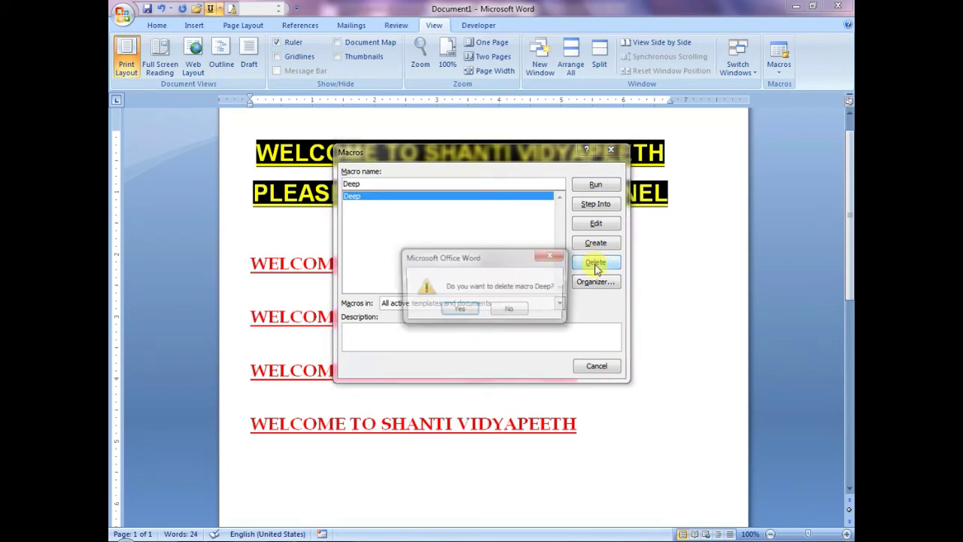
left_click(463, 312)
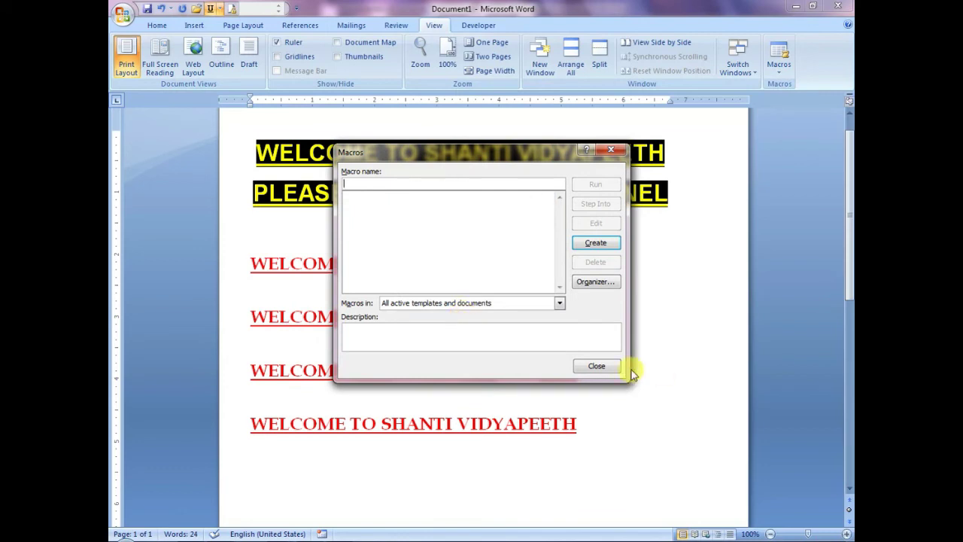
left_click(602, 367)
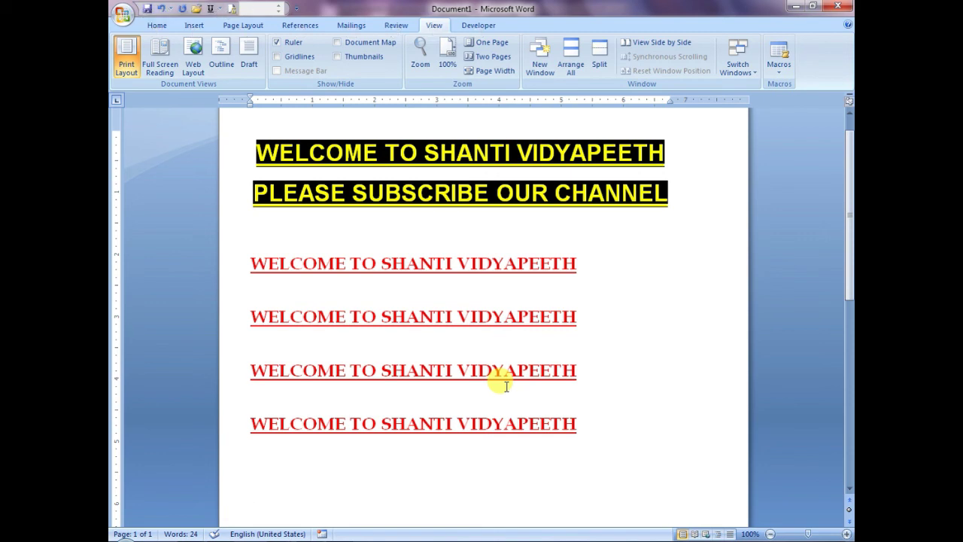
left_click(779, 66)
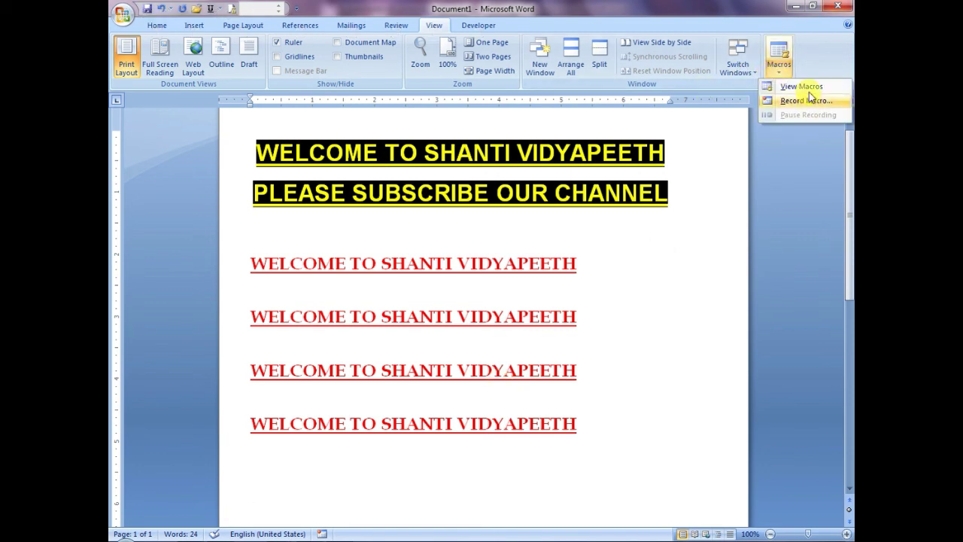
left_click(803, 87)
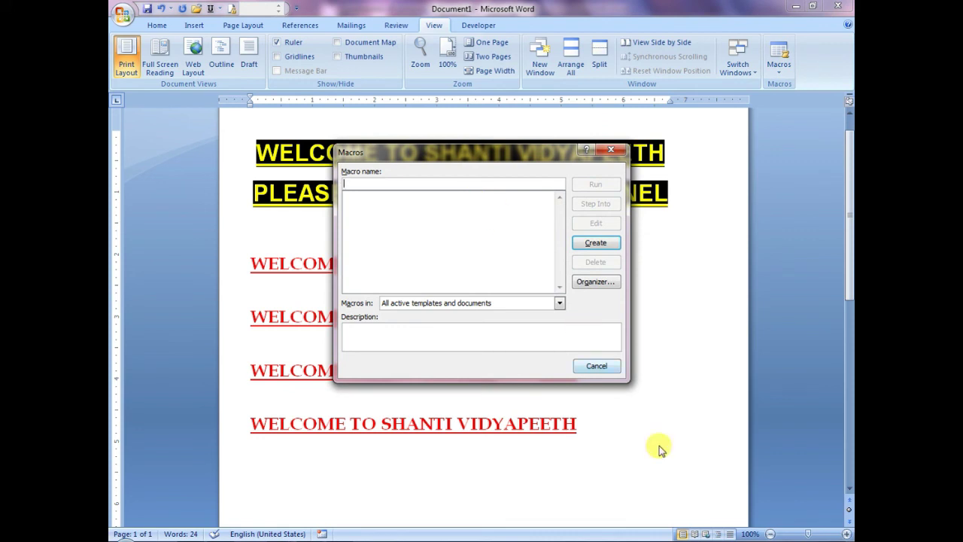
key("Escape")
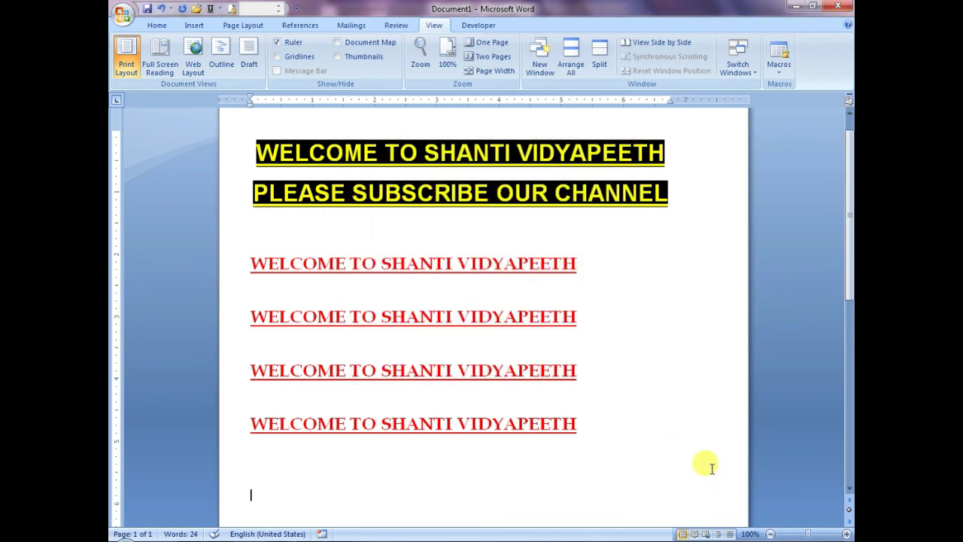